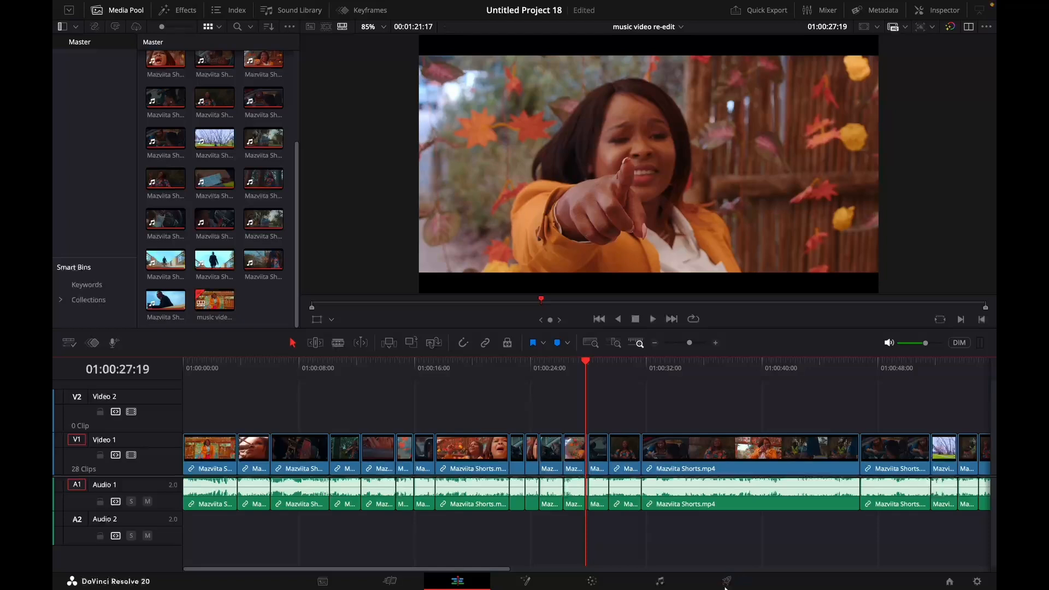
Open the render settings for the timeline and name the export file musci video
click(729, 581)
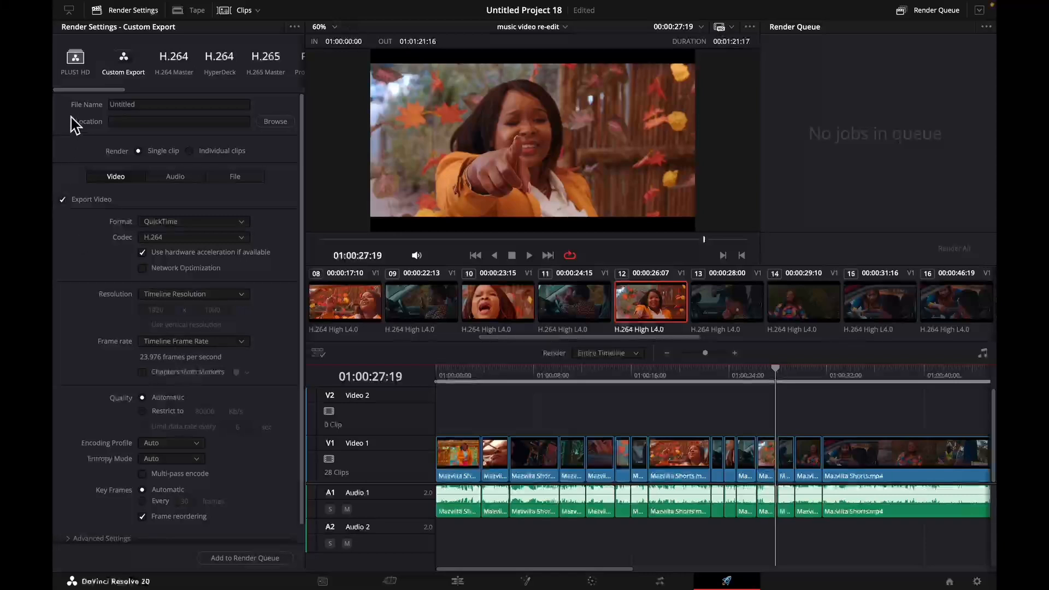
click(149, 107)
drag(145, 104, 111, 104)
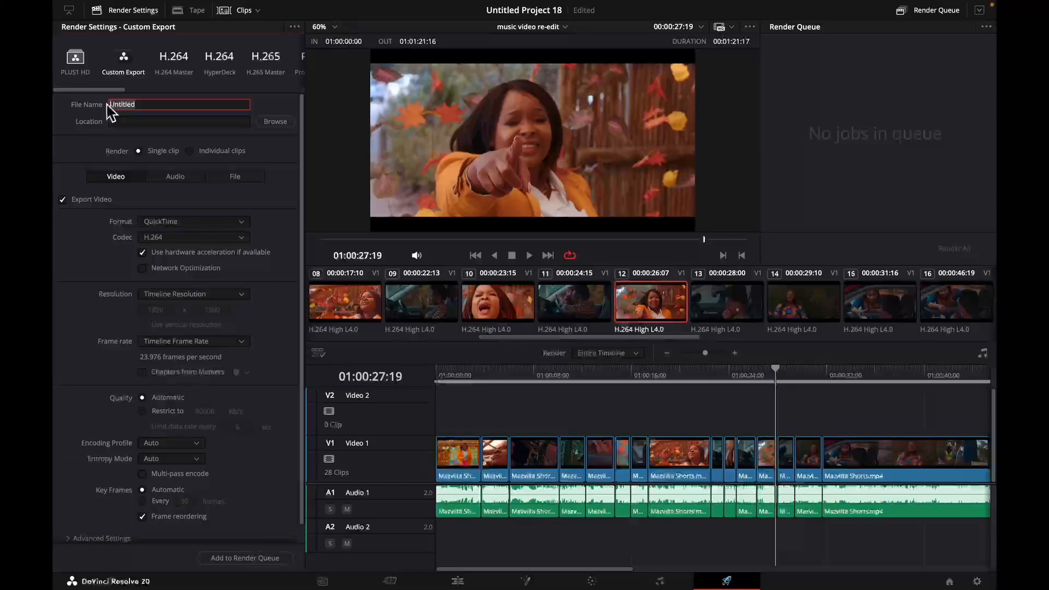
text(musci video)
click(278, 124)
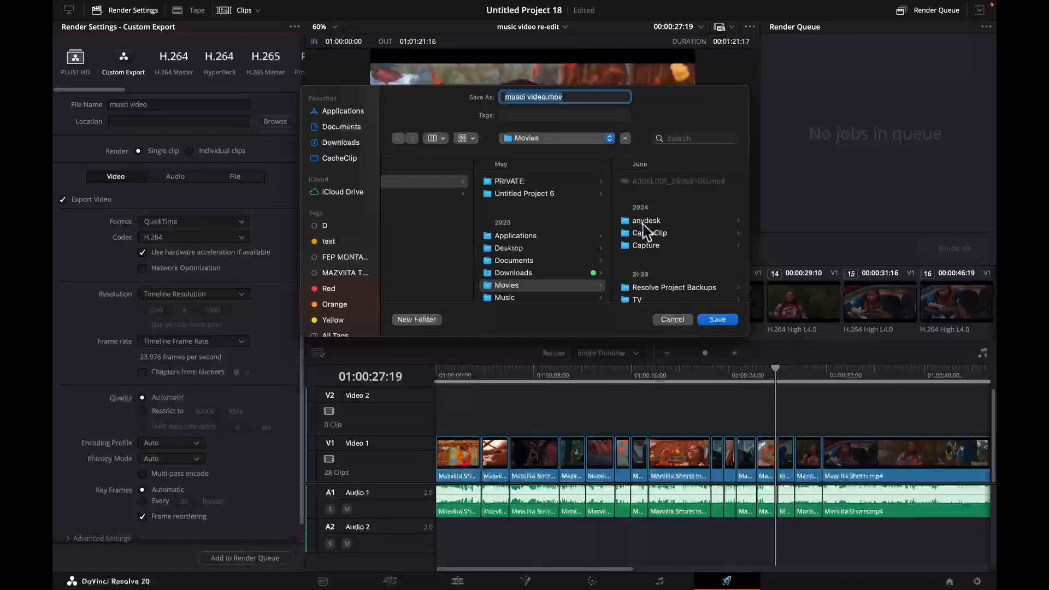
click(678, 322)
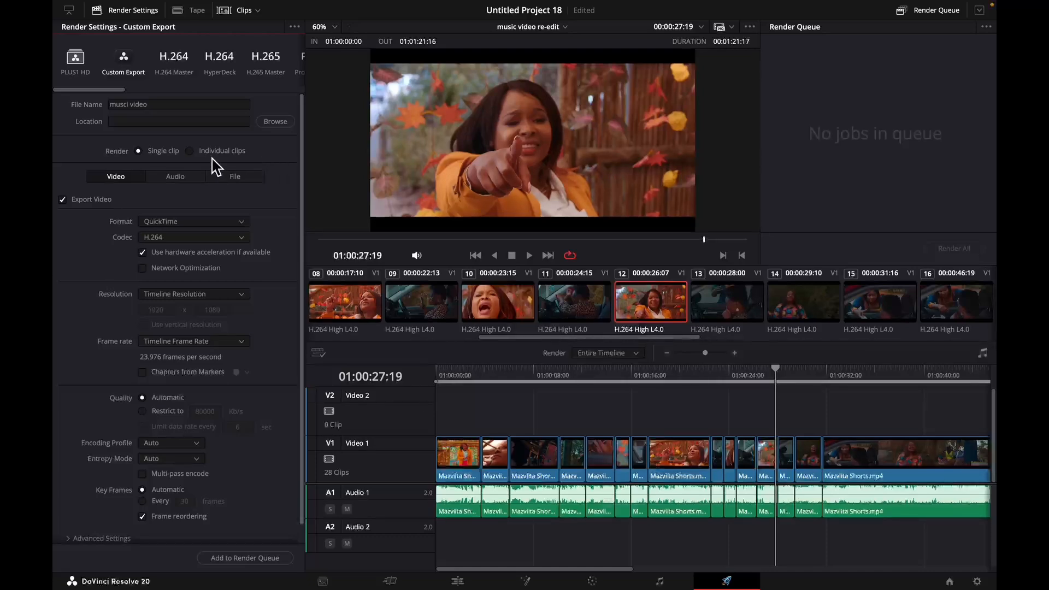
Try rendering as individual clips, return to single clip, and review the audio and file export settings
click(191, 152)
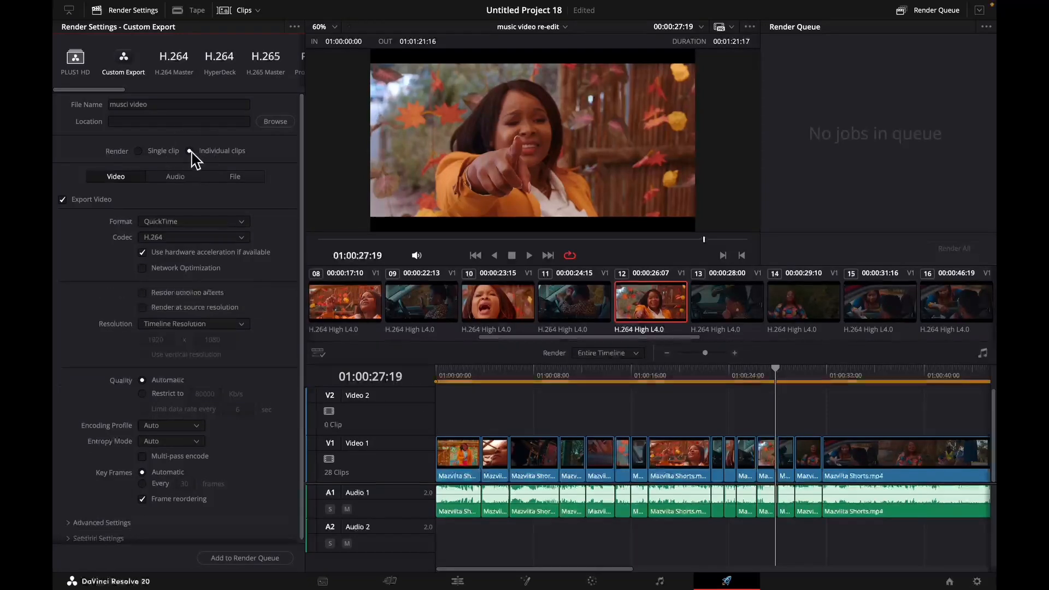
click(139, 152)
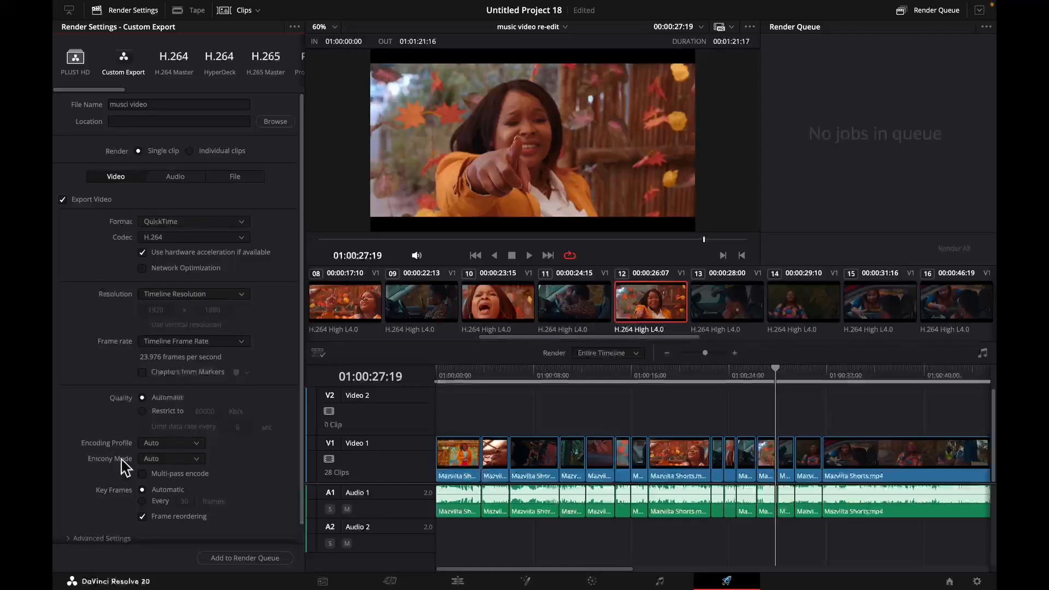
click(175, 176)
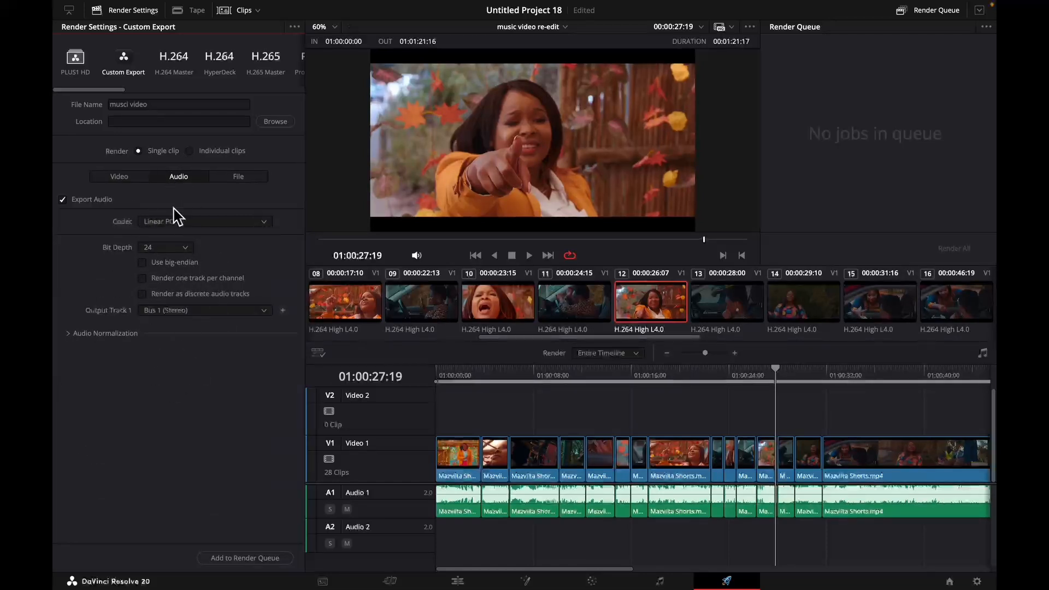
click(236, 177)
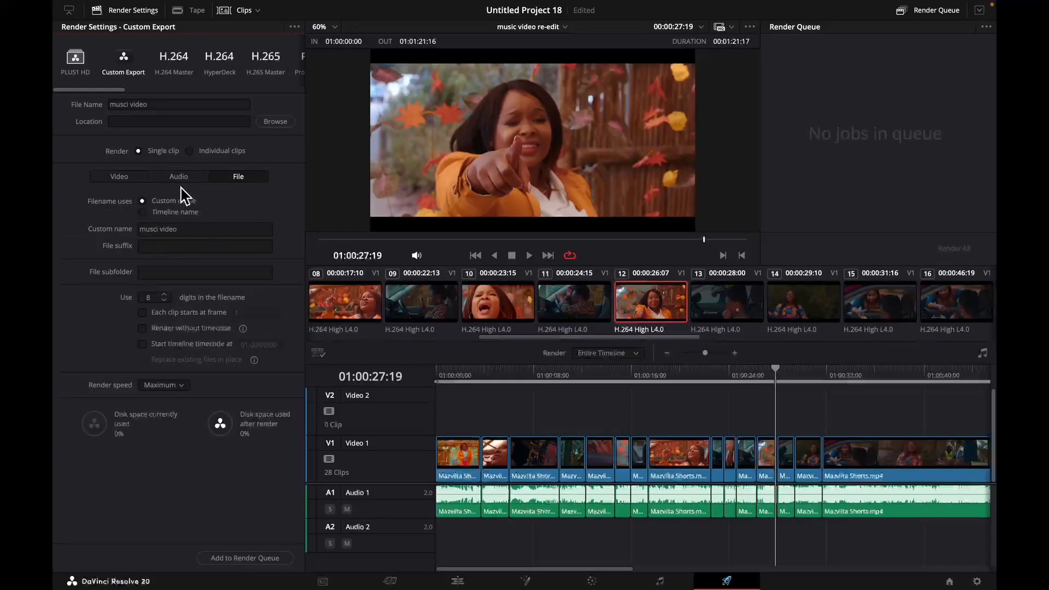
click(117, 178)
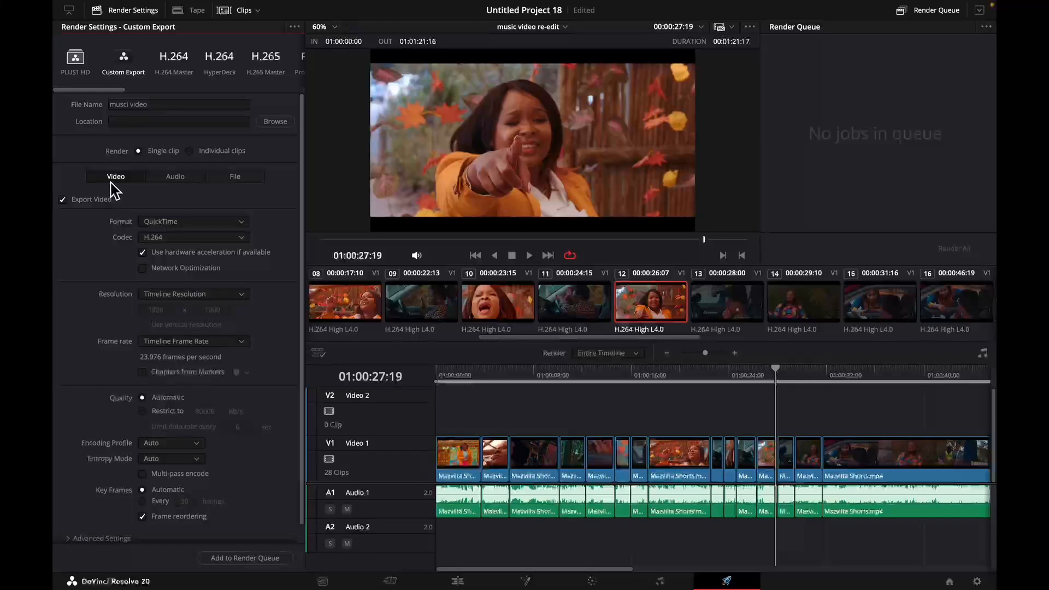
Set the video export format to MP4
click(203, 224)
scroll(200, 270, up, 1)
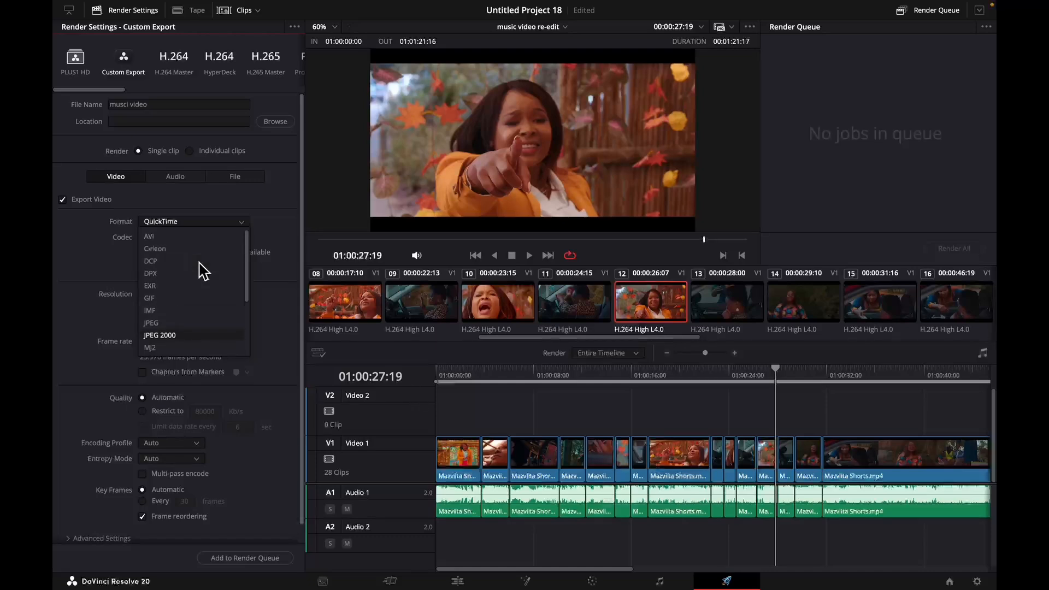
scroll(203, 270, down, 1)
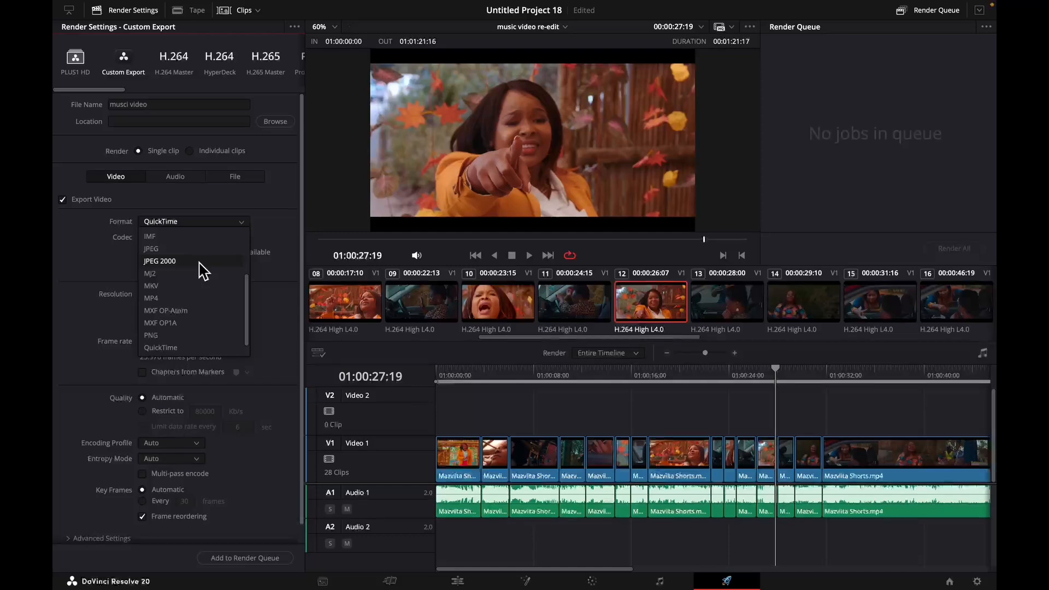
click(171, 298)
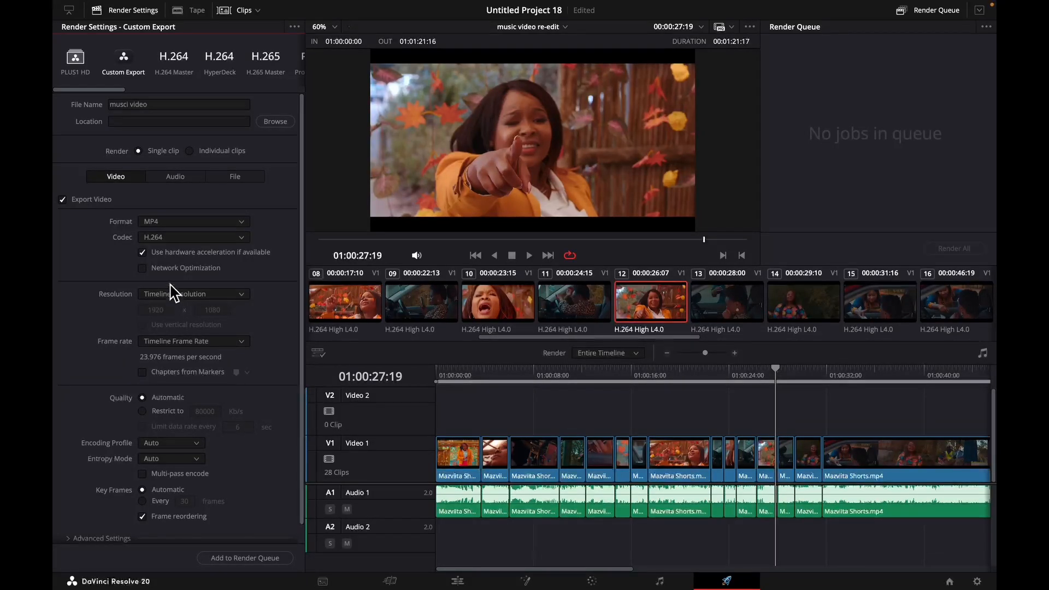
Switch the export format to QuickTime and back to MP4
click(183, 222)
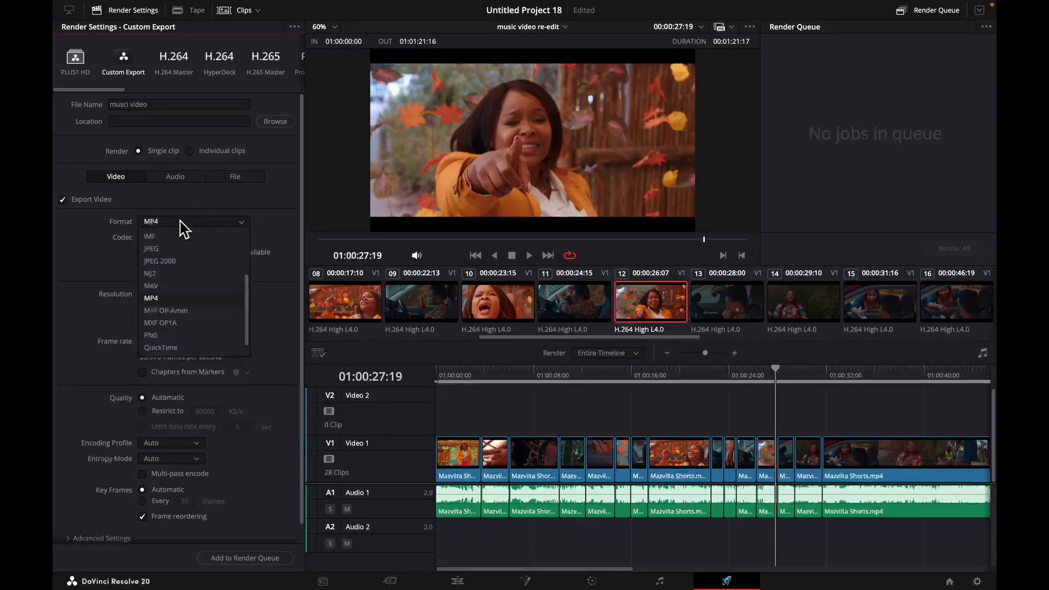
click(170, 349)
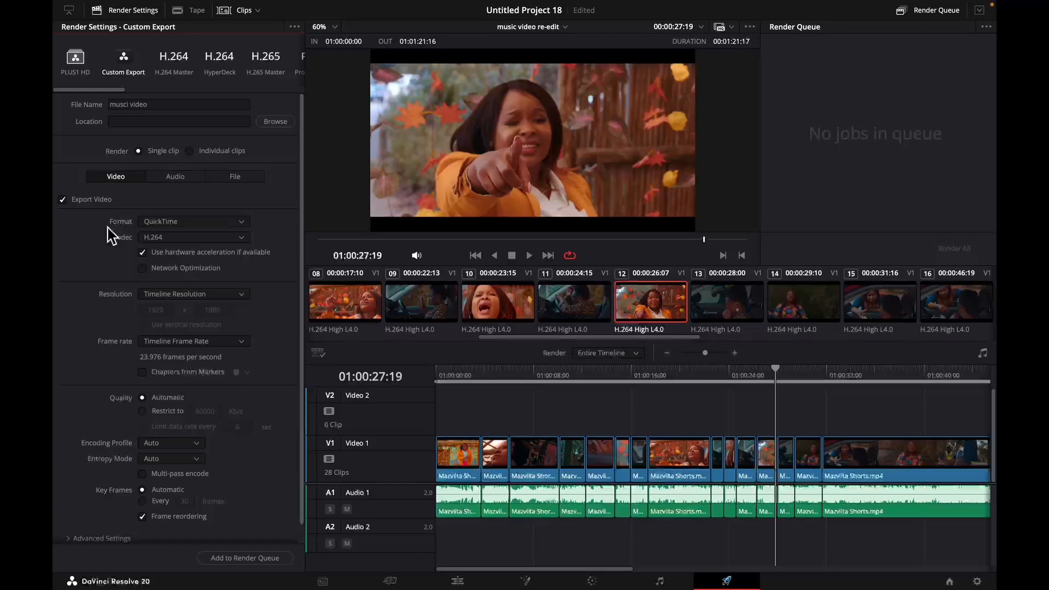
click(197, 223)
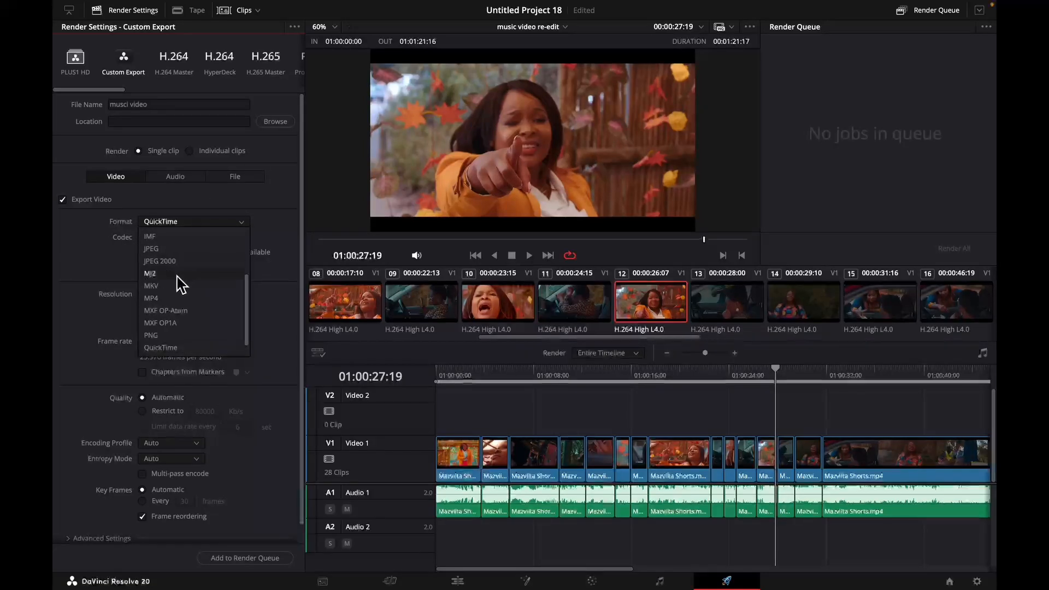
click(168, 299)
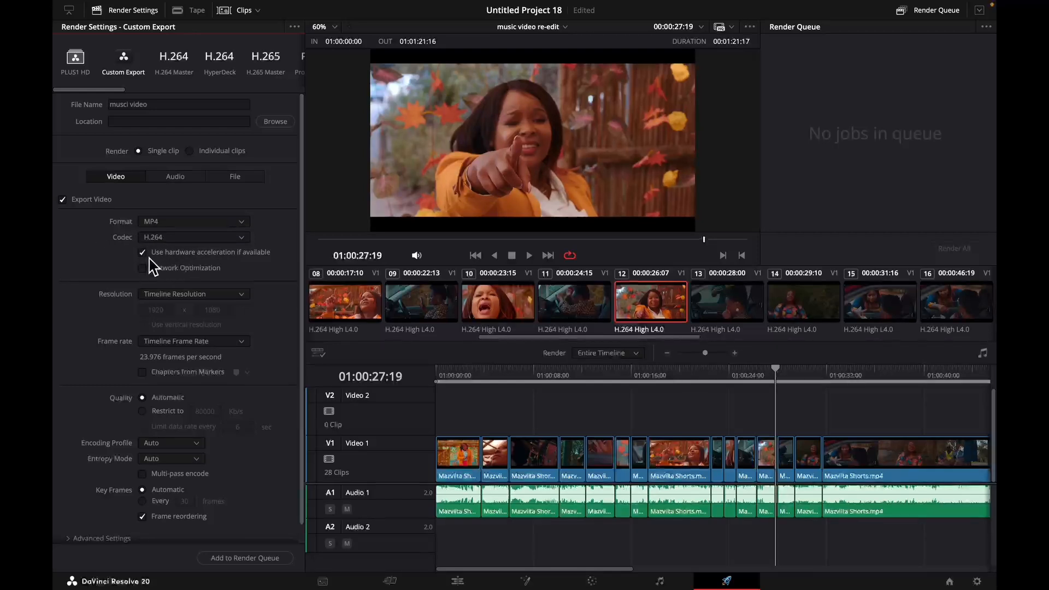
Restrict the video quality to 2000 Kb/s instead of automatic
scroll(164, 290, down, 1)
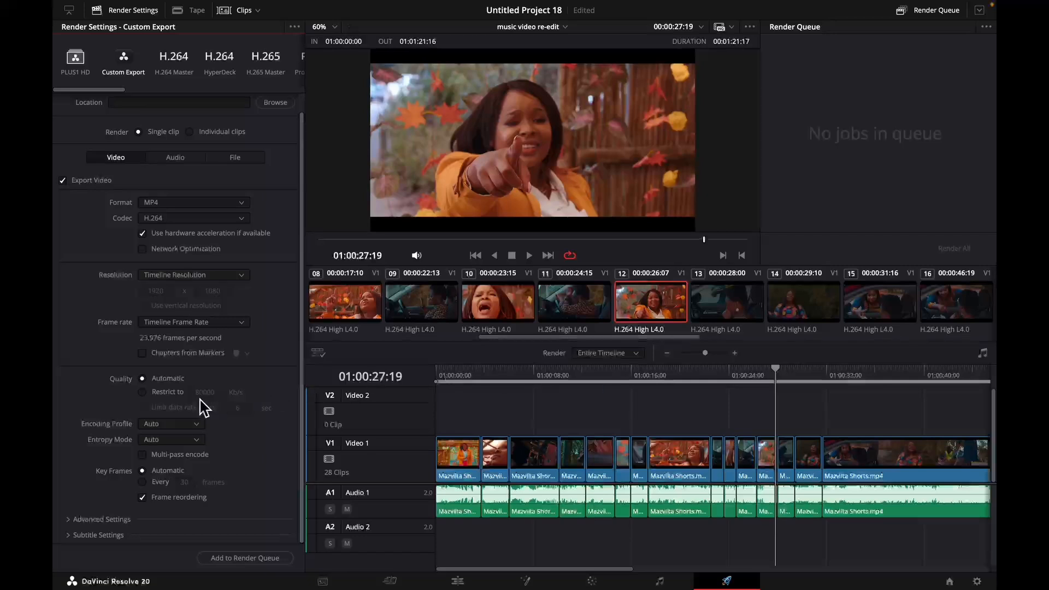
click(144, 393)
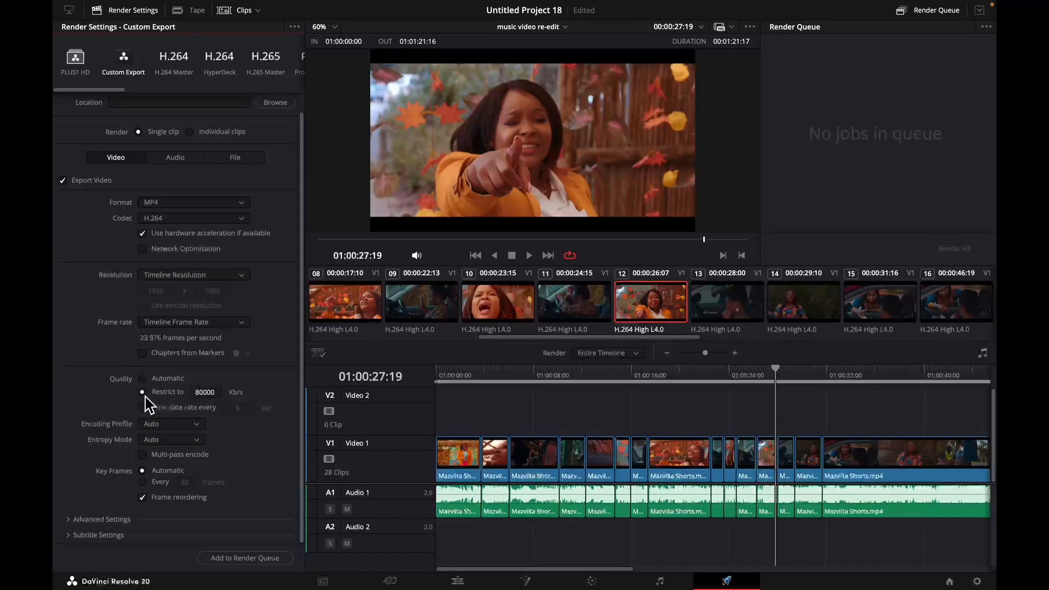
click(207, 393)
text(2000)
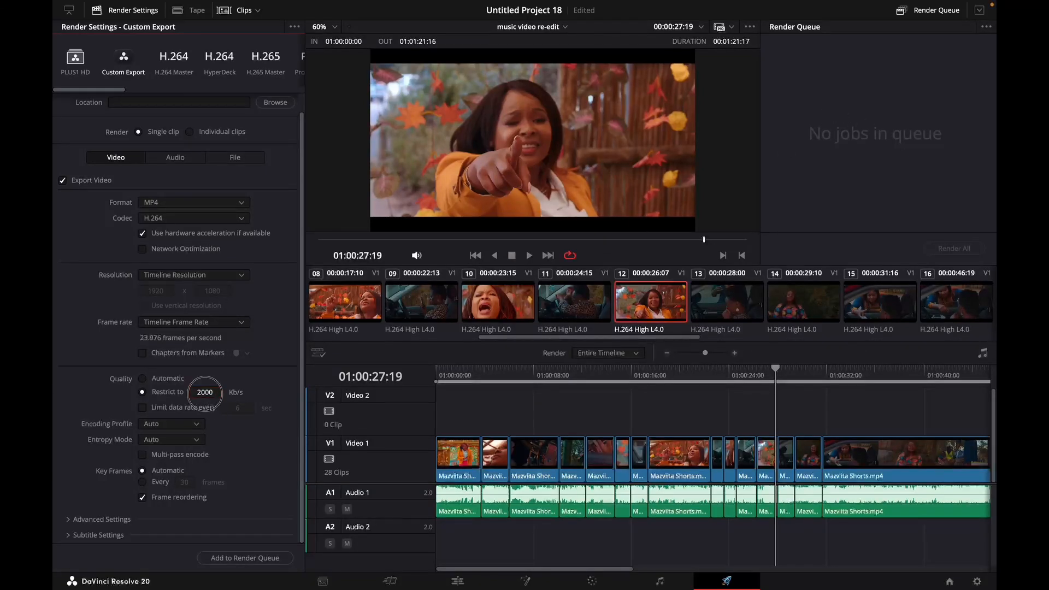
Change the video quality restriction to 1000 Kb/s
click(205, 392)
double_click(205, 392)
key(BackSpace)
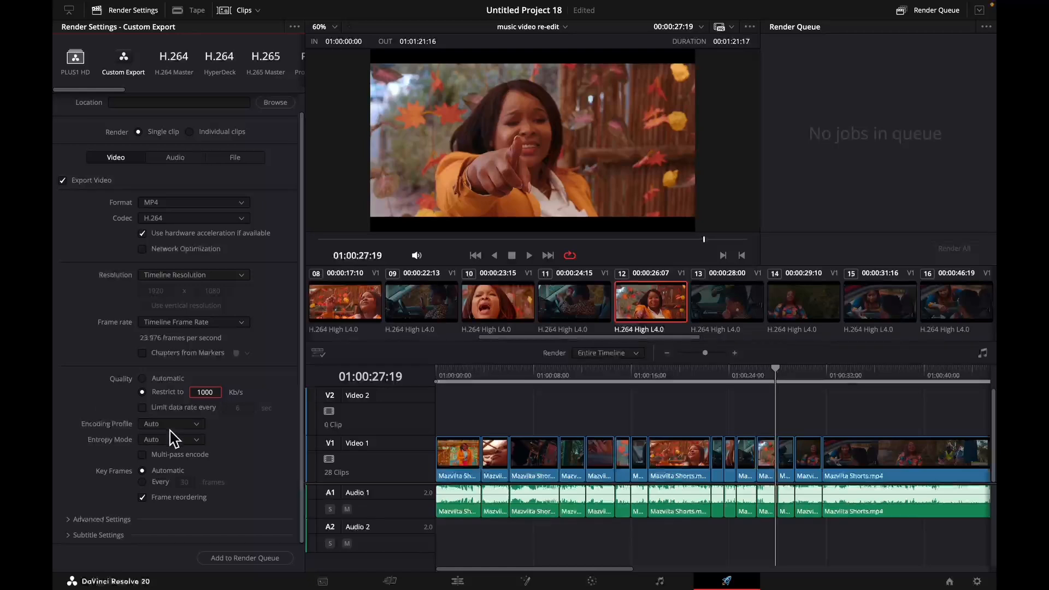
Enable subtitle export in the subtitle settings and set its format to Burn into video
click(82, 535)
scroll(103, 499, down, 2)
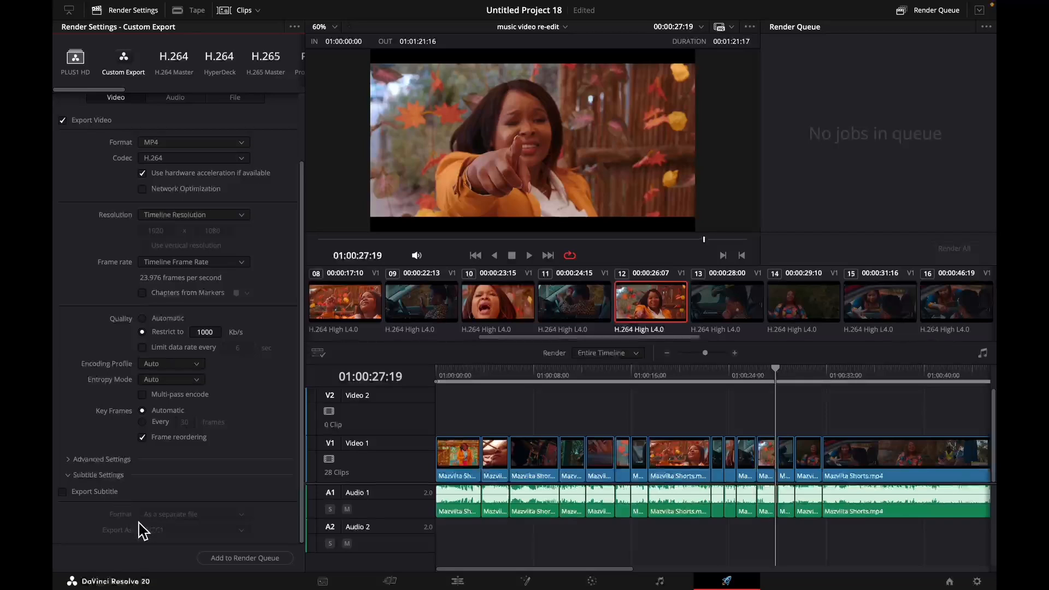
click(63, 494)
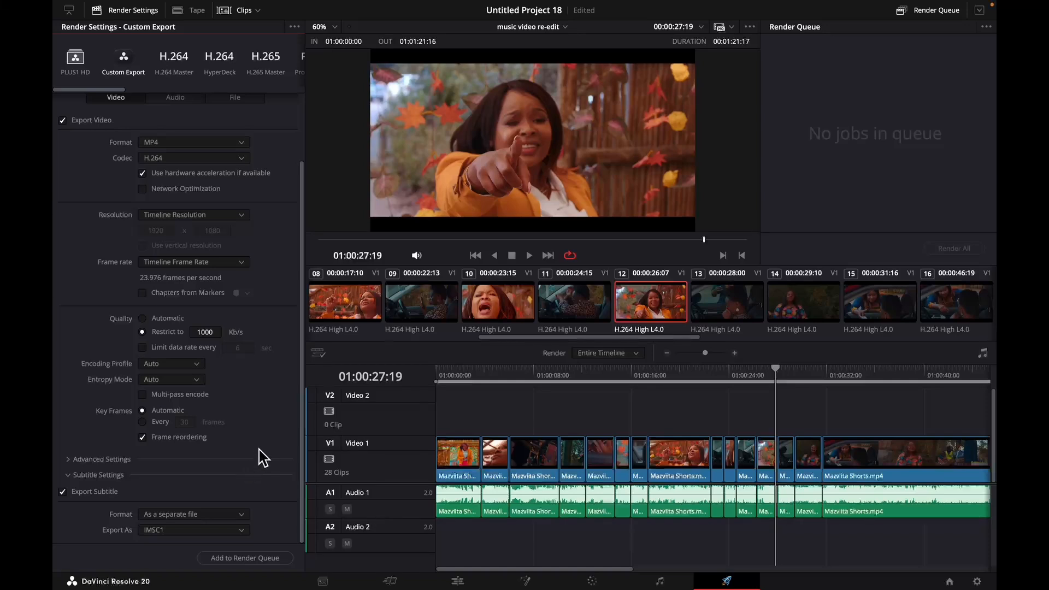
click(170, 515)
click(170, 555)
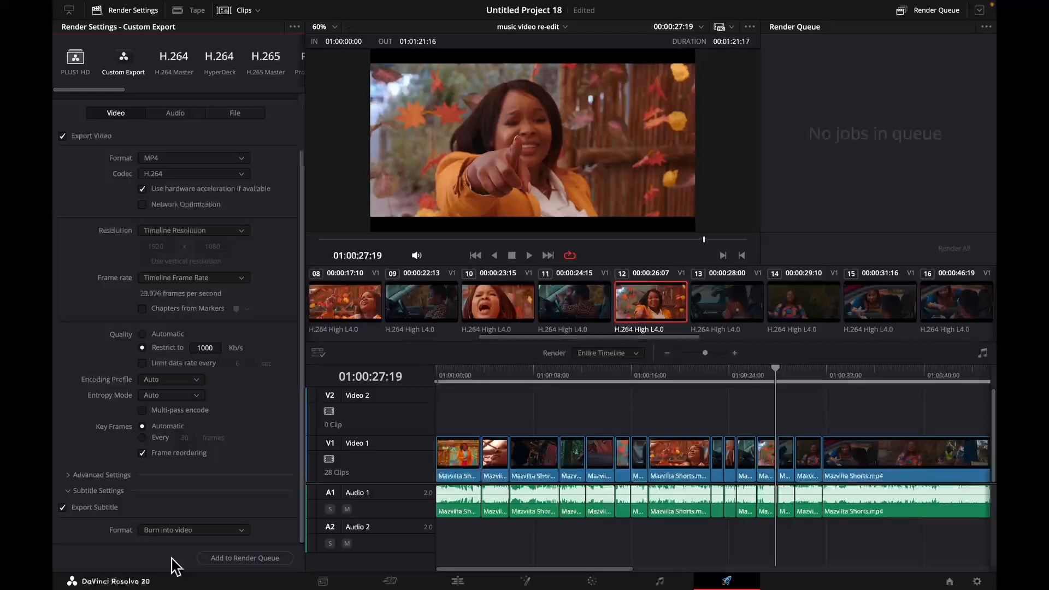
Add the export to the render queue as musci video.mp4 in the Movies folder and start rendering all jobs
click(246, 561)
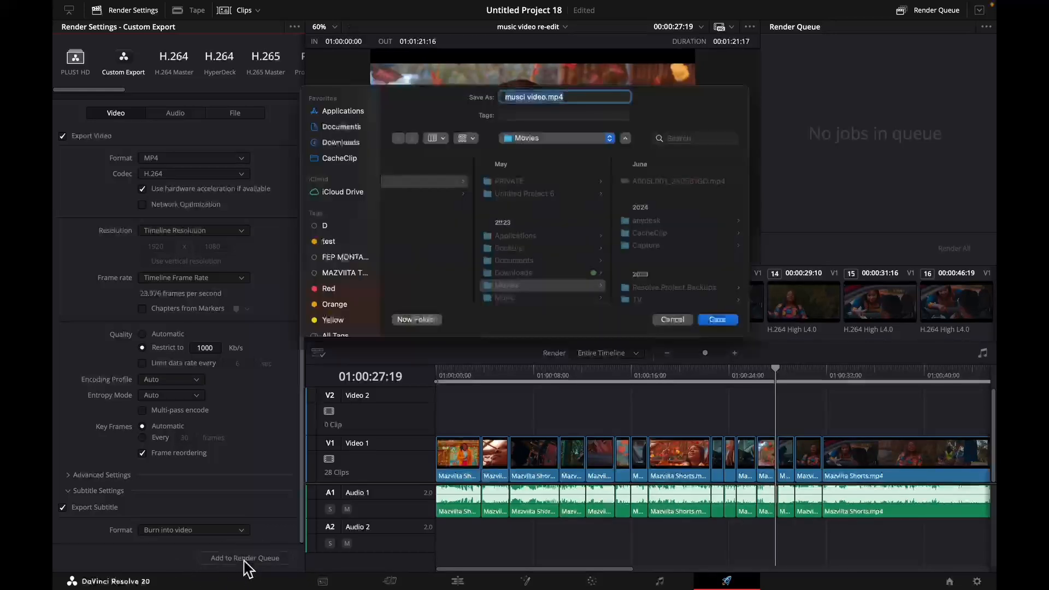
click(681, 322)
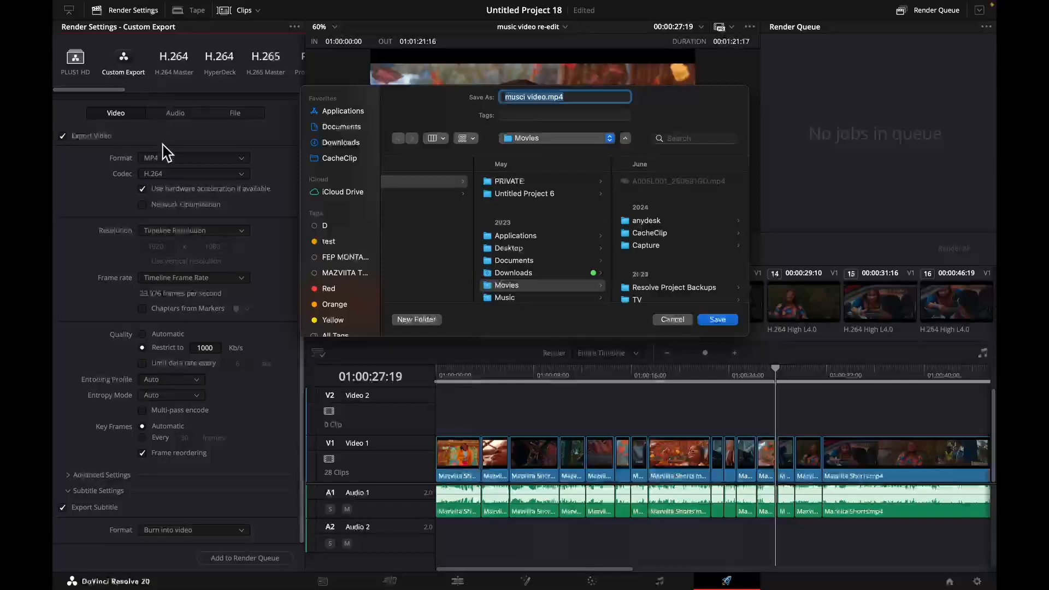
click(718, 321)
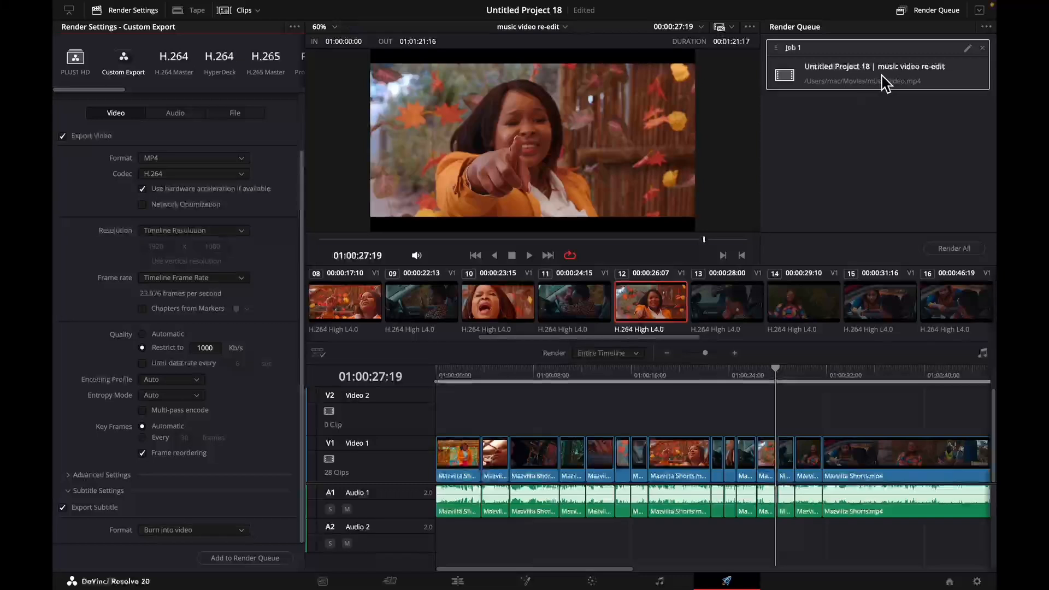
click(961, 250)
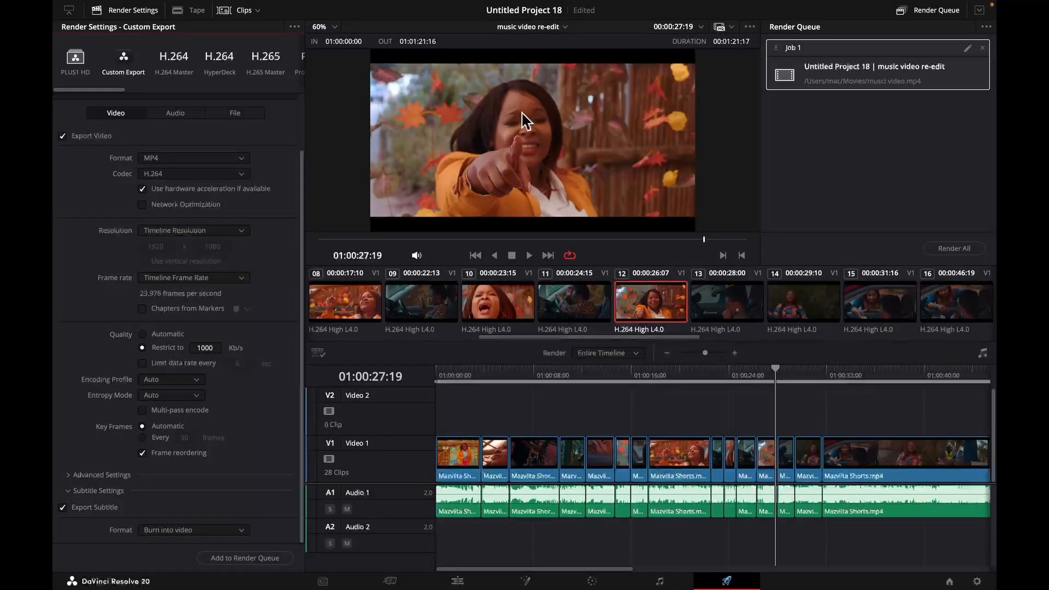